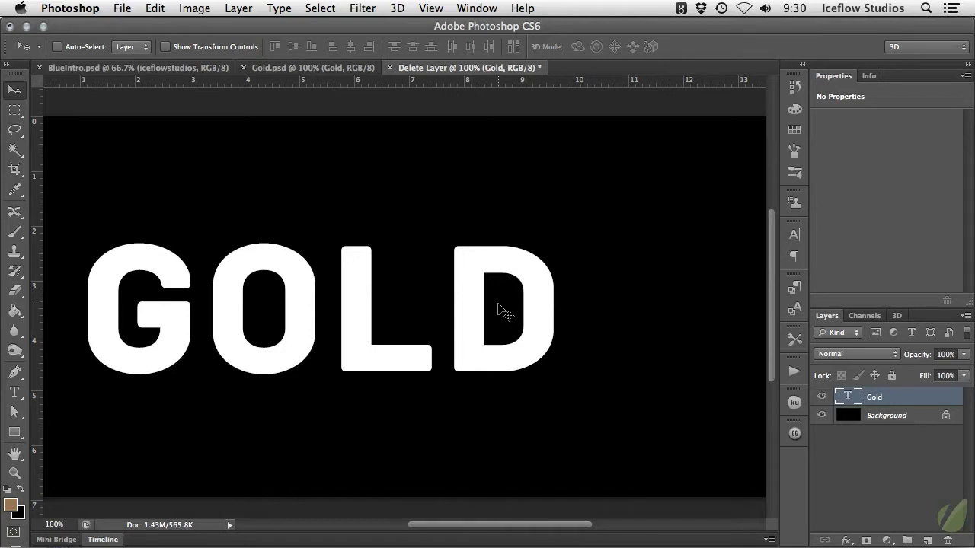
- Add a Gradient Overlay effect to the Gold text layer
double_click(932, 402)
left_click_drag(652, 172, 626, 105)
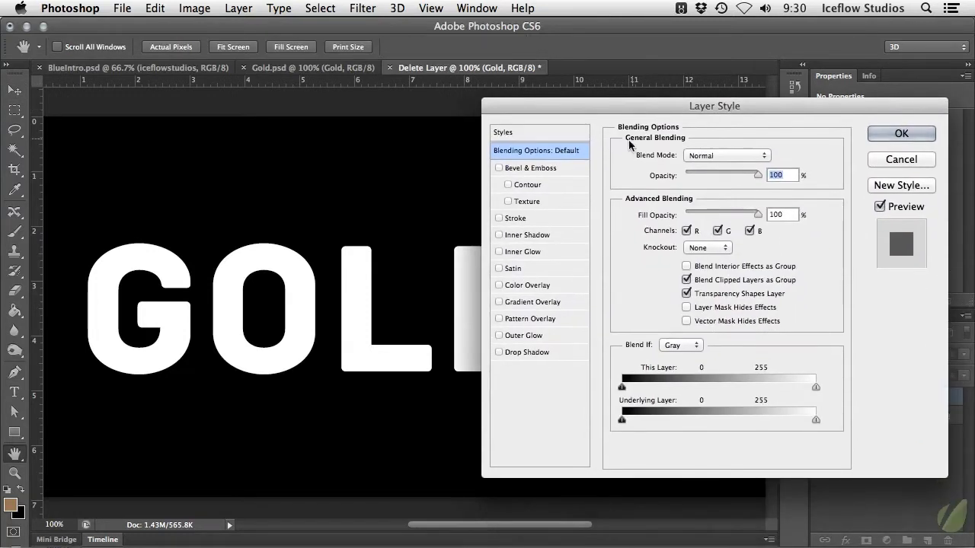
left_click(547, 305)
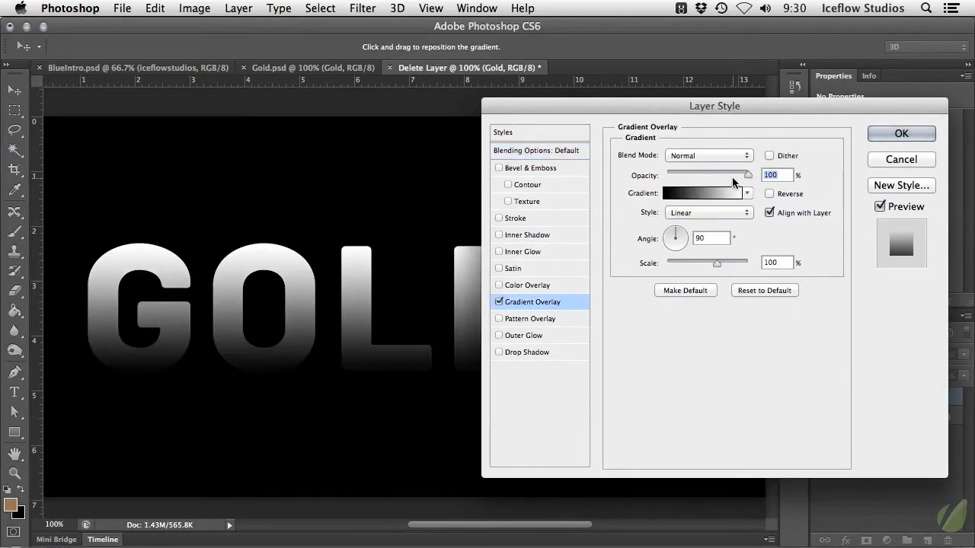
- Set the starting colour stop of the overlay's gradient to ffe898
left_click(720, 193)
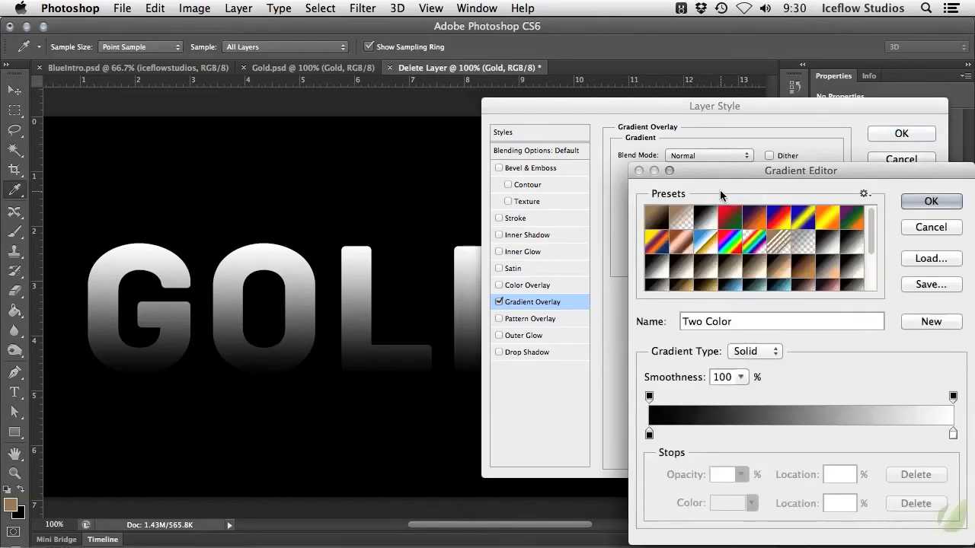
left_click_drag(736, 69, 619, 68)
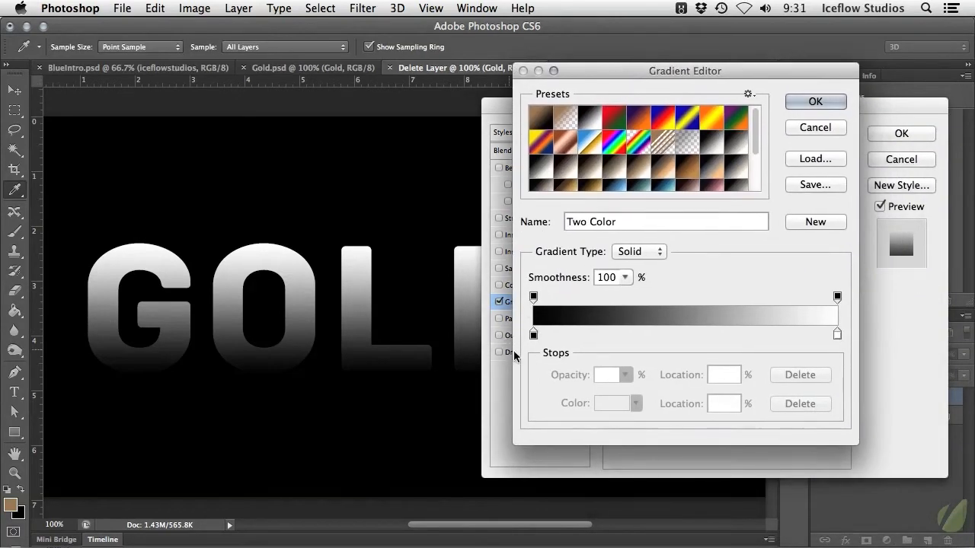
double_click(534, 334)
left_click_drag(674, 233, 553, 97)
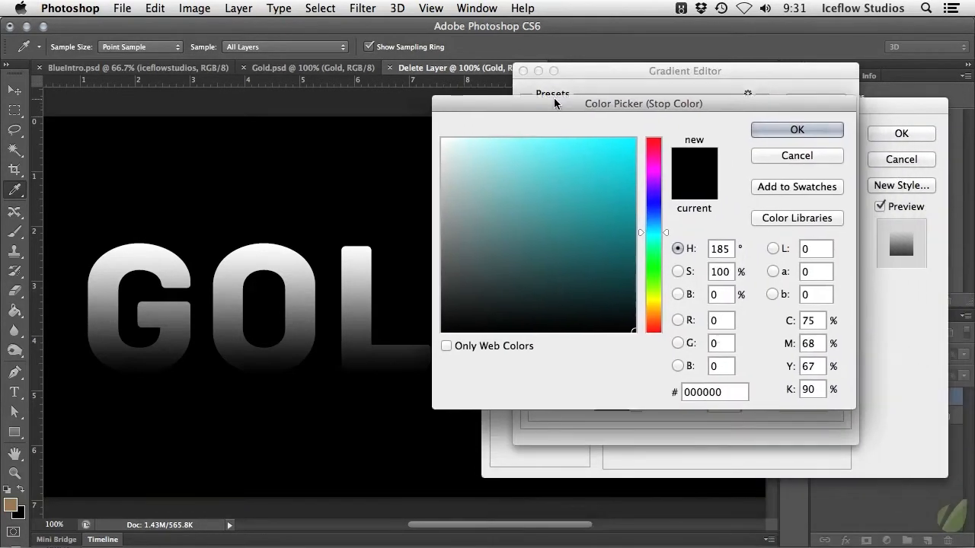
double_click(736, 391)
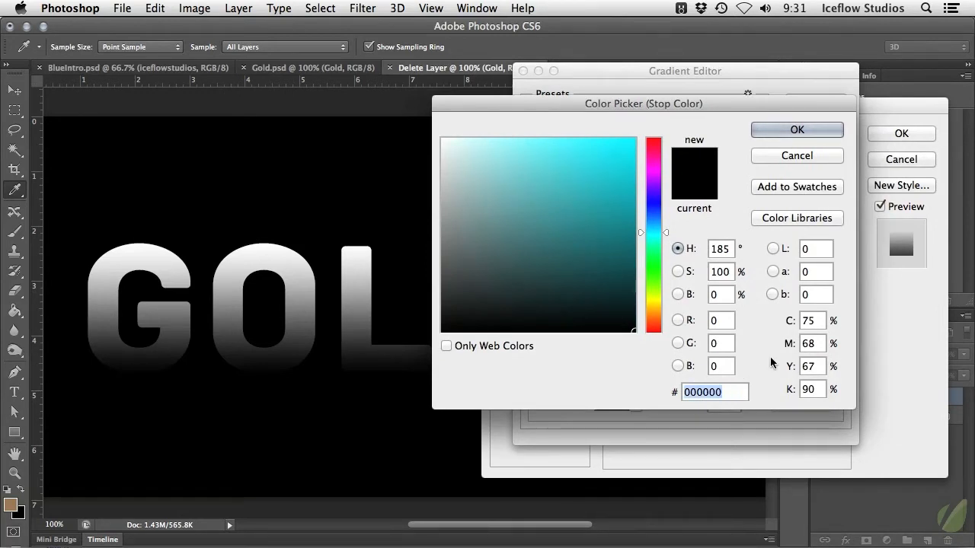
type("ffe8")
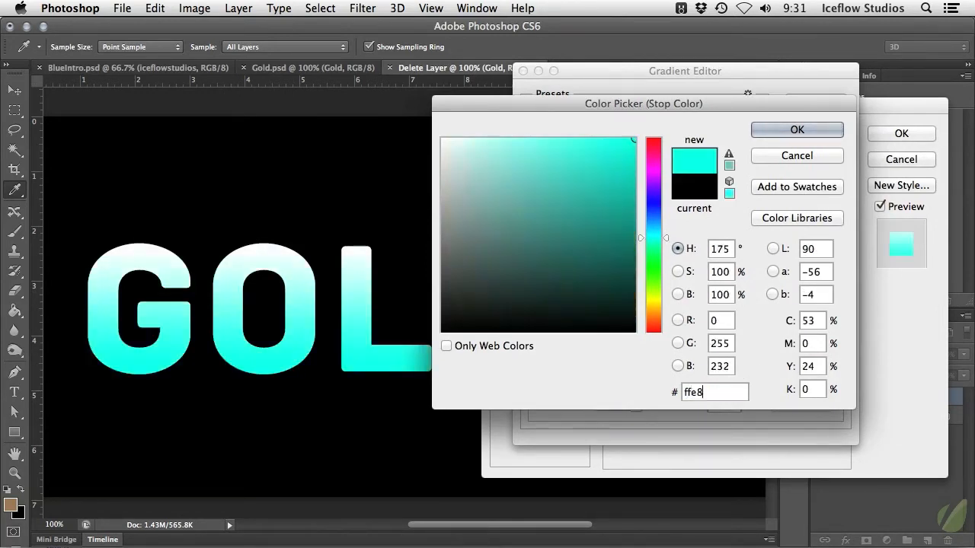
type("98")
key("Return")
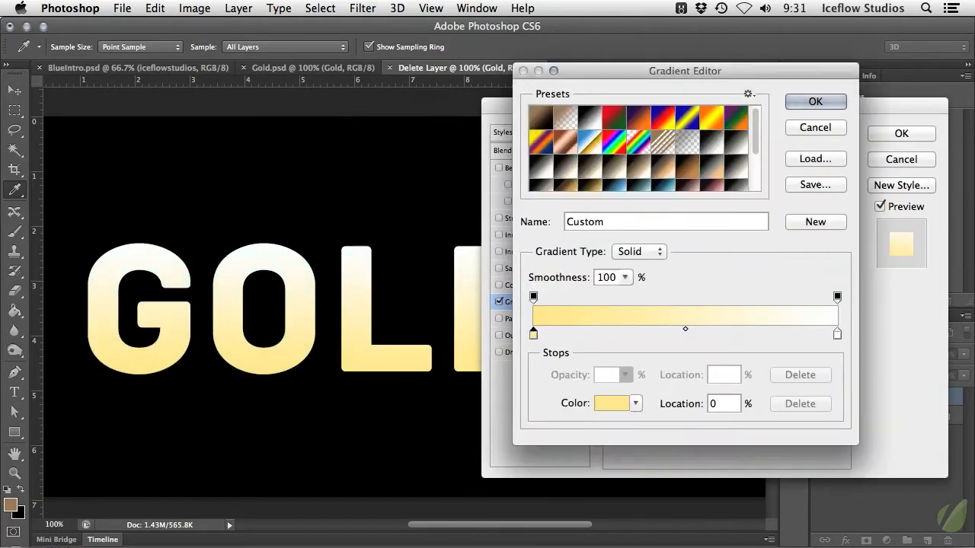
- Set the end colour stop of the gradient to d18f0f
left_click(836, 334)
double_click(837, 334)
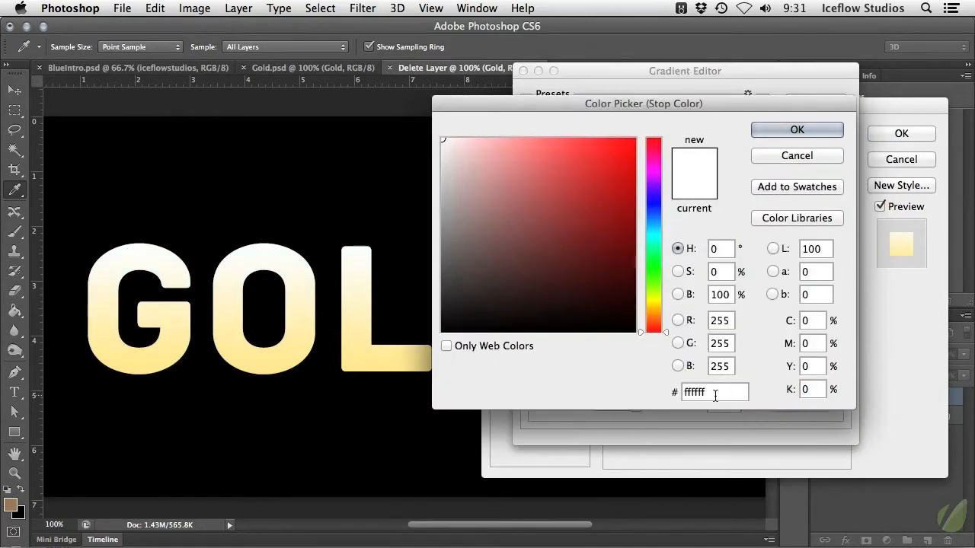
double_click(720, 393)
type("d1")
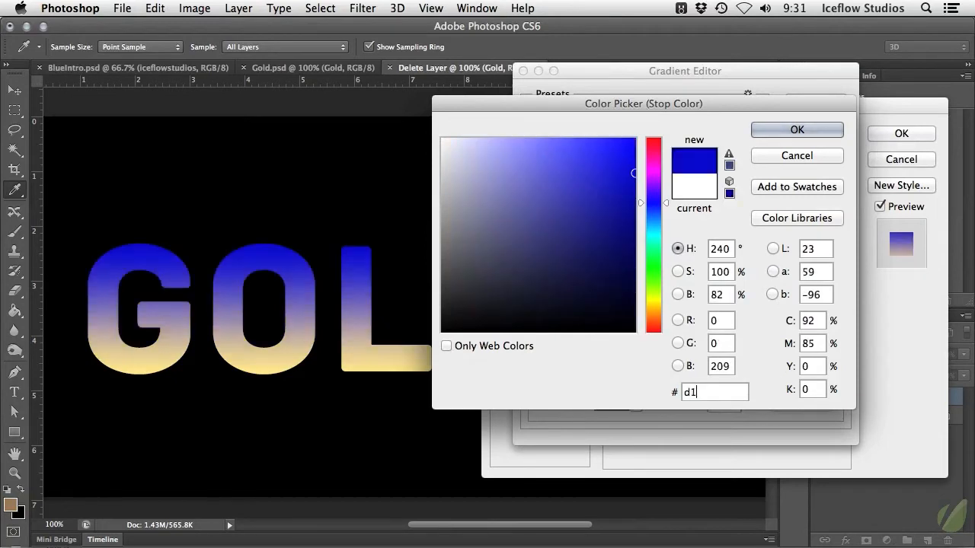
type("8f0f")
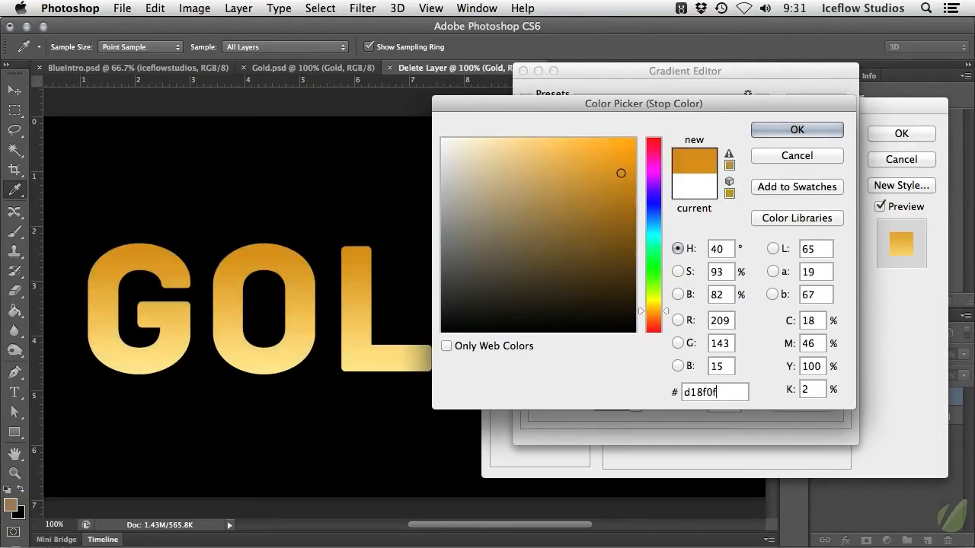
key("Return")
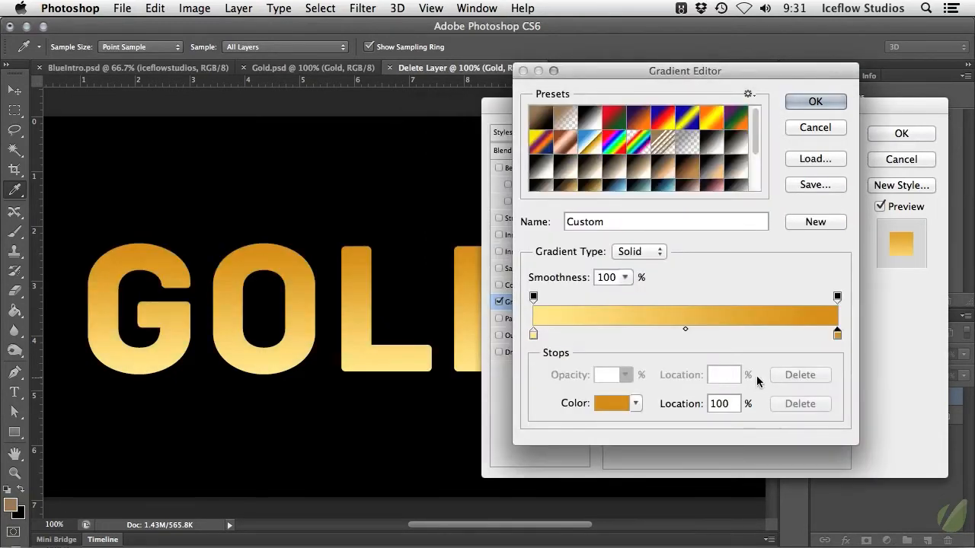
- Accept the edited gradient and set the Gradient Overlay's style to Reflected
key("Return")
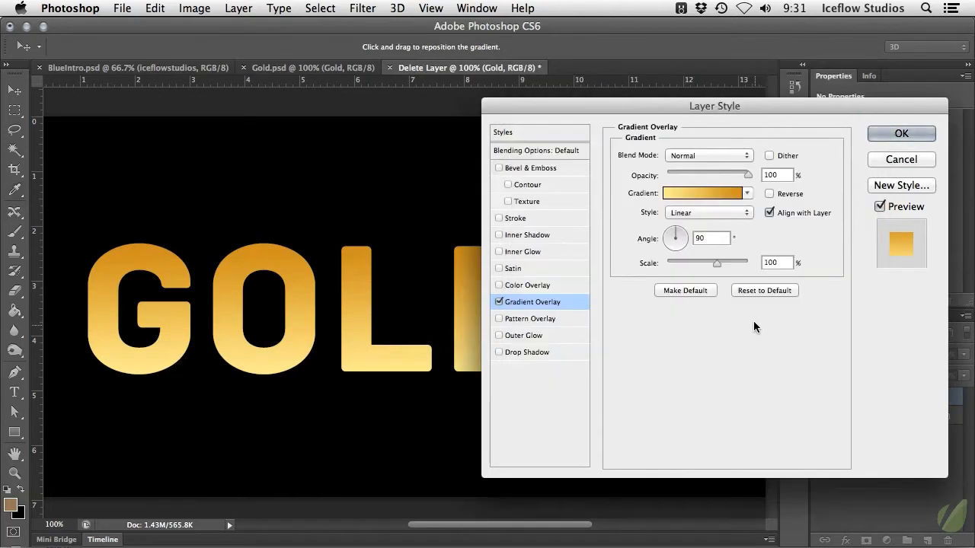
left_click(741, 216)
left_click(718, 243)
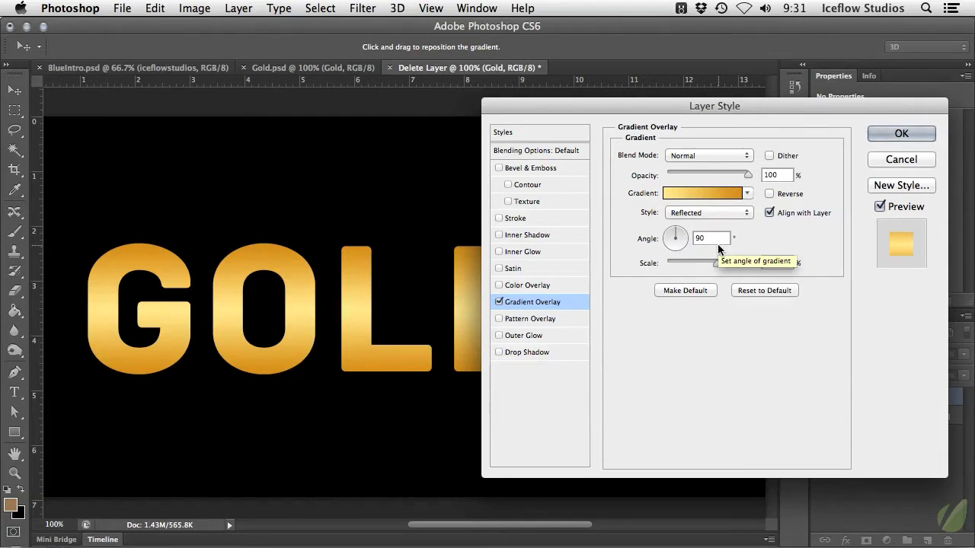
- Add a Bevel & Emboss effect to the text with a depth of 200% and a size of 7 px
left_click(538, 169)
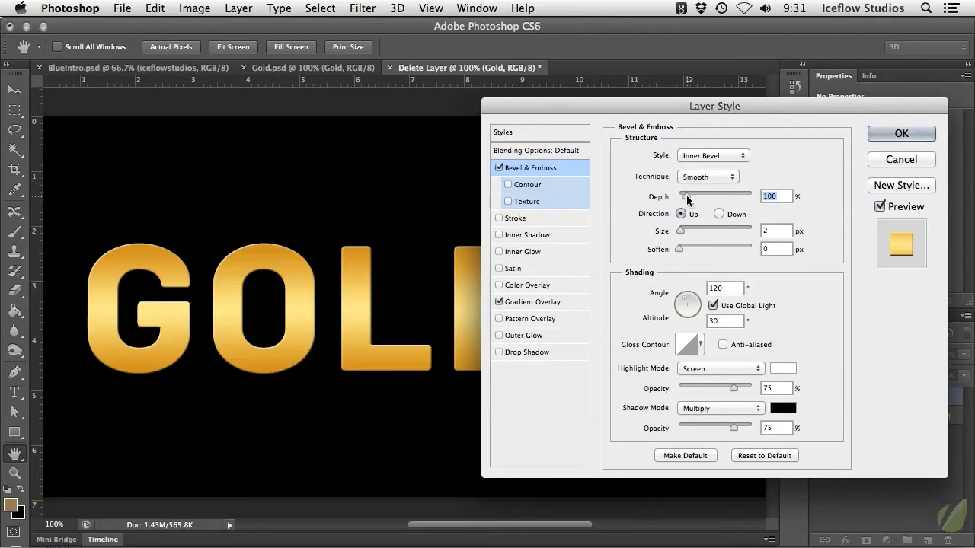
left_click_drag(688, 199, 693, 198)
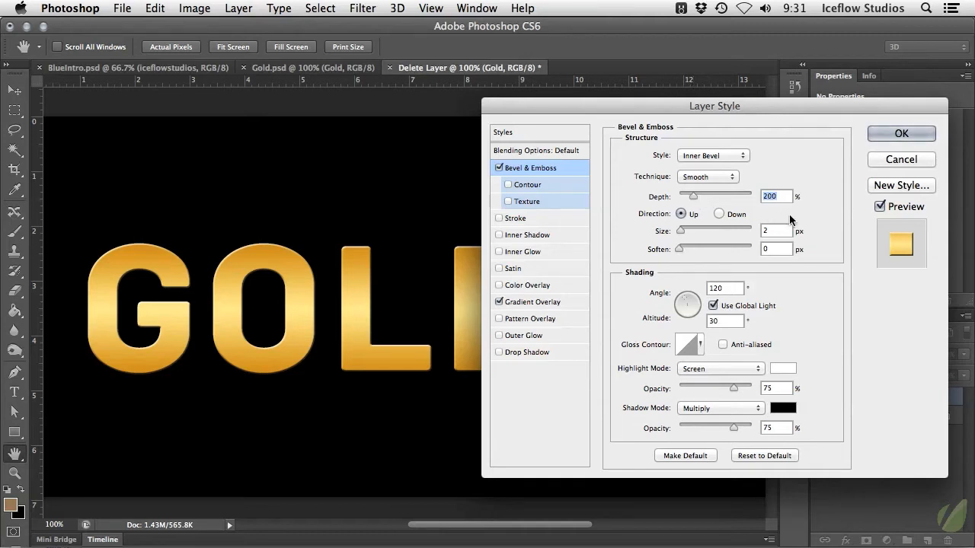
key("Tab")
key("Up")
key("Up")
key("Up")
key("Up")
key("Up")
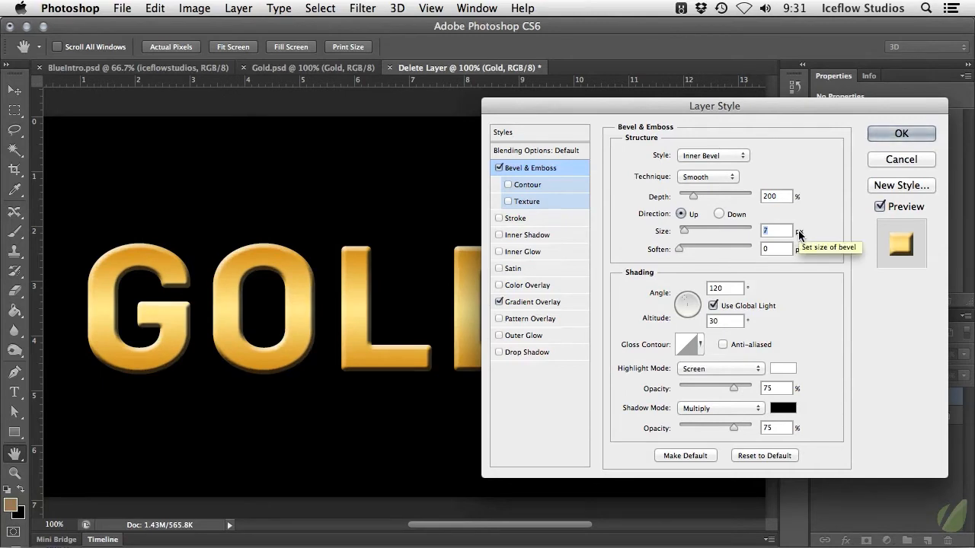
- Turn off Use Global Light for the bevel and set its shading angle to 145° and altitude to 40°
left_click(735, 311)
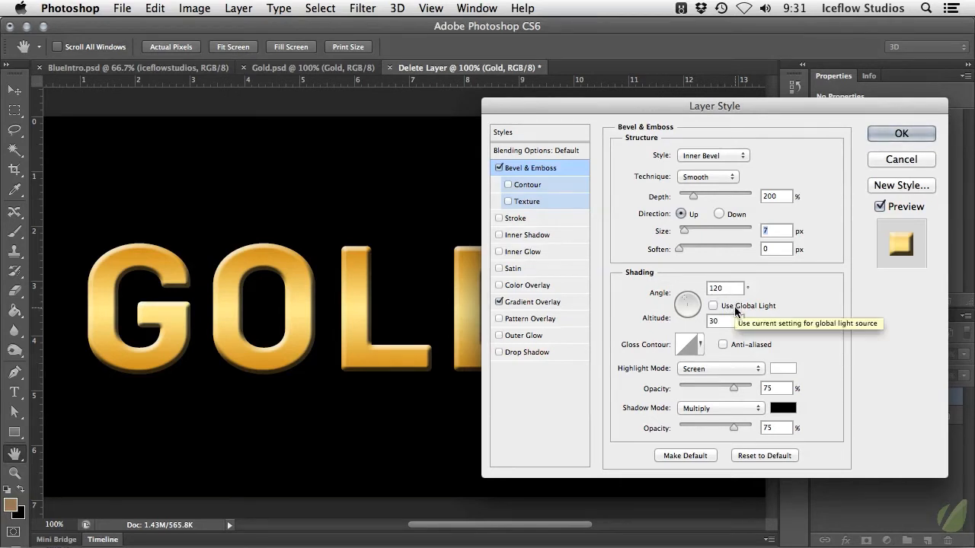
left_click_drag(733, 288, 695, 285)
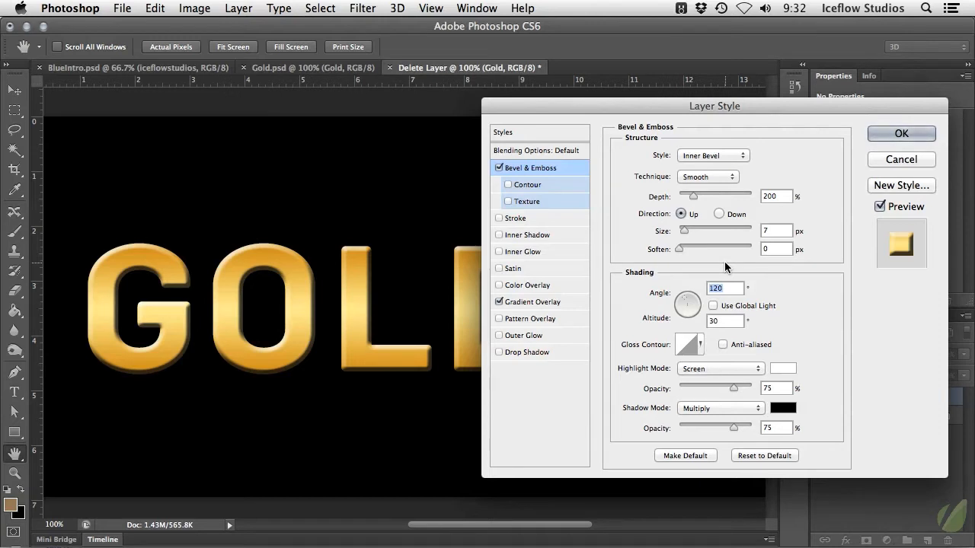
type("45")
key("Tab")
type("40")
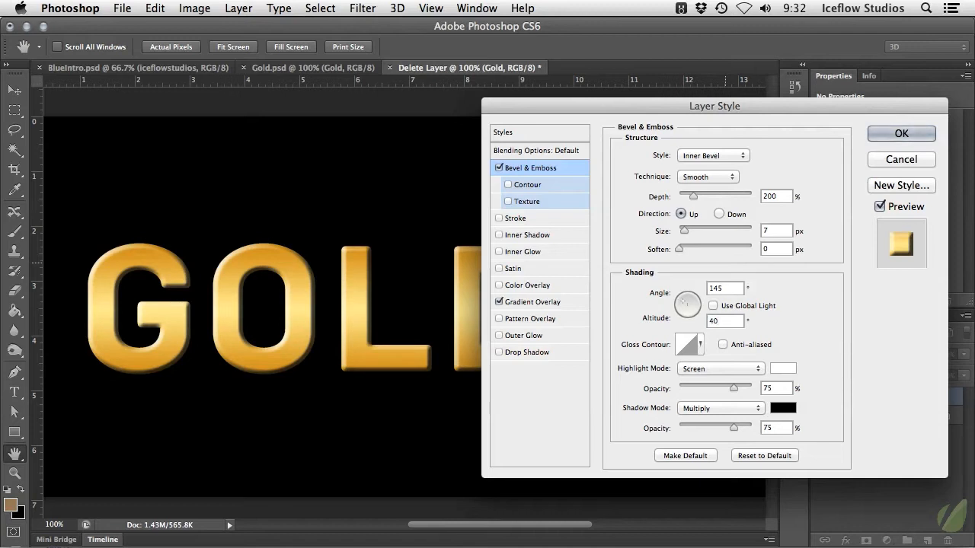
- Try other altitudes for the bevel's shading, down to 10°, and return it to 40°
key("shift+Up")
key("shift+Down")
key("shift+Down")
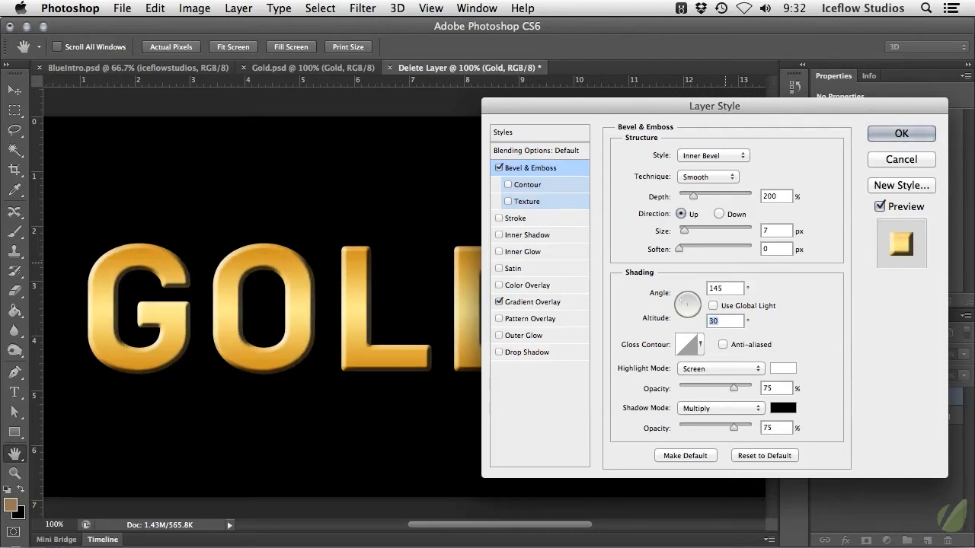
key("shift+Down")
key("shift+Down")
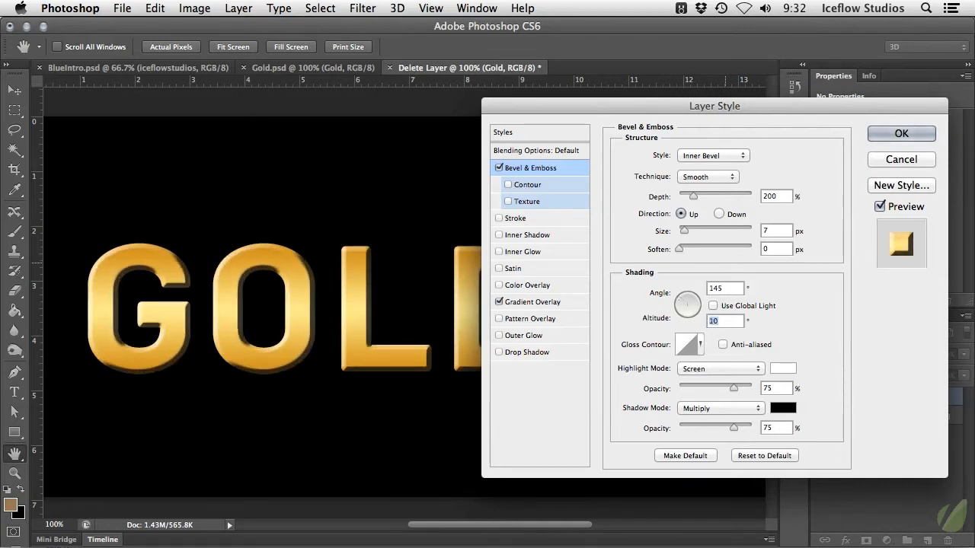
key("shift+Up")
key("shift+Up")
key("shift+Up")
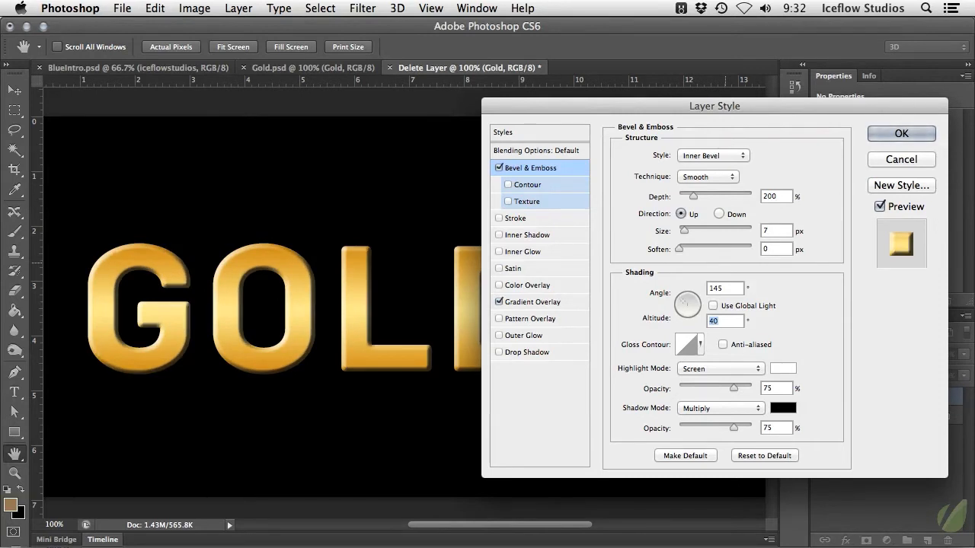
- Apply the Ring - Double gloss contour to the bevel and make it anti-aliased
left_click(700, 346)
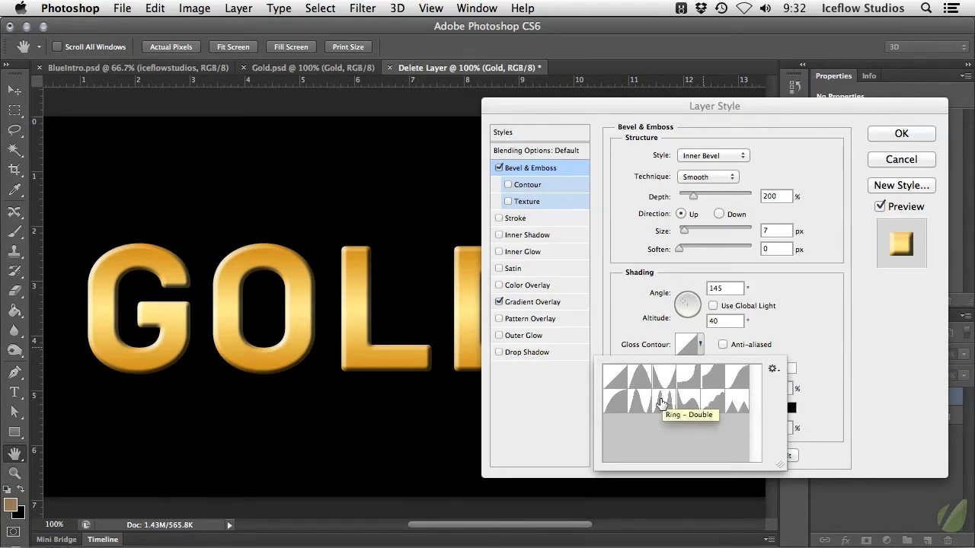
left_click(661, 402)
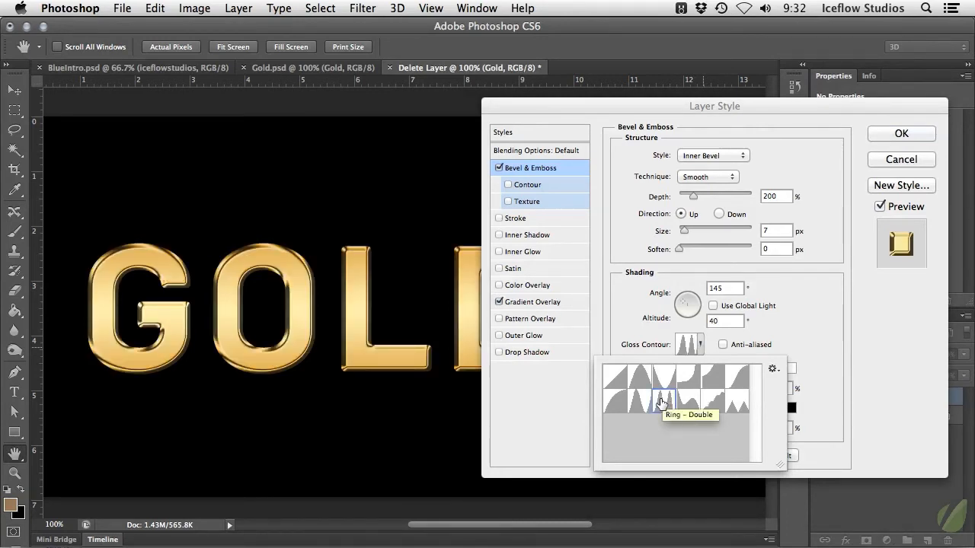
left_click(828, 322)
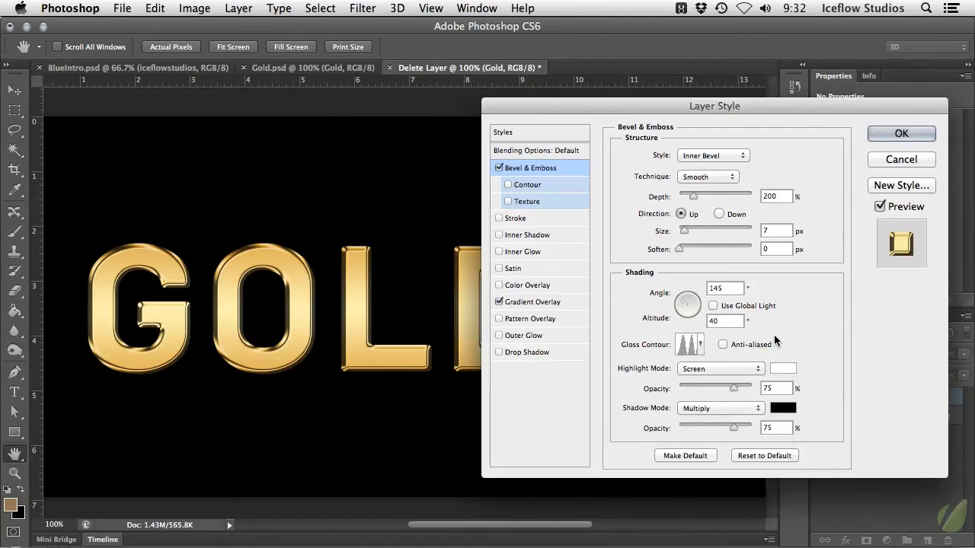
left_click(746, 341)
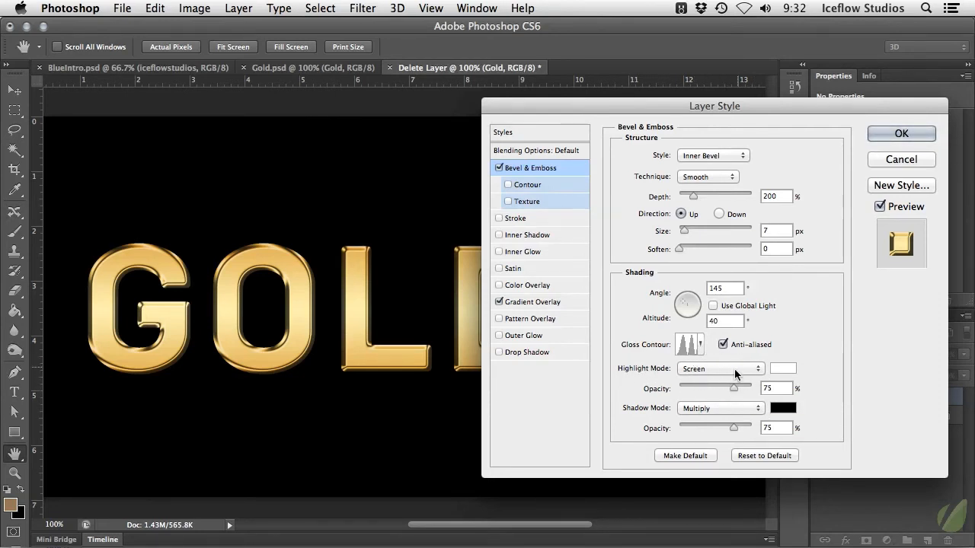
- Set the bevel's shadow mode to Linear Burn with 60% opacity
left_click(725, 407)
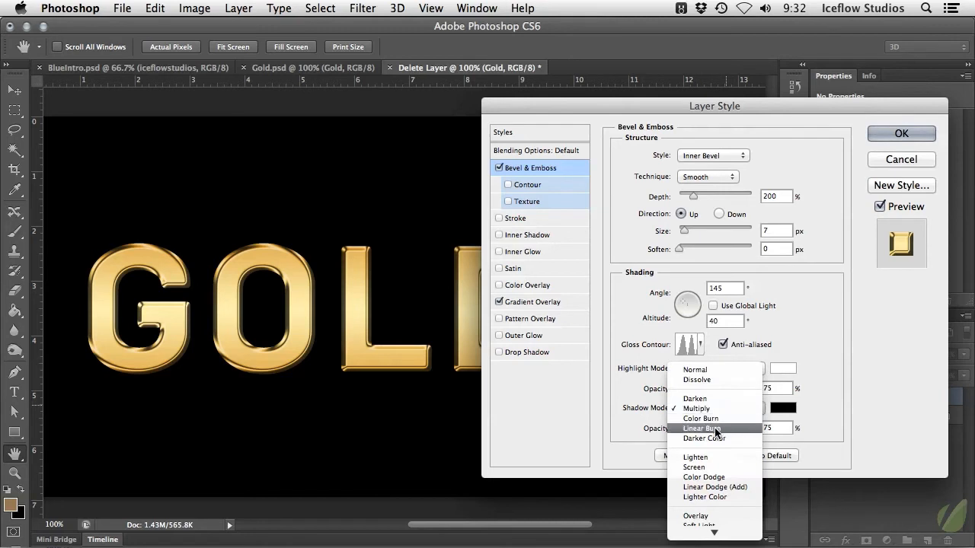
key("Escape")
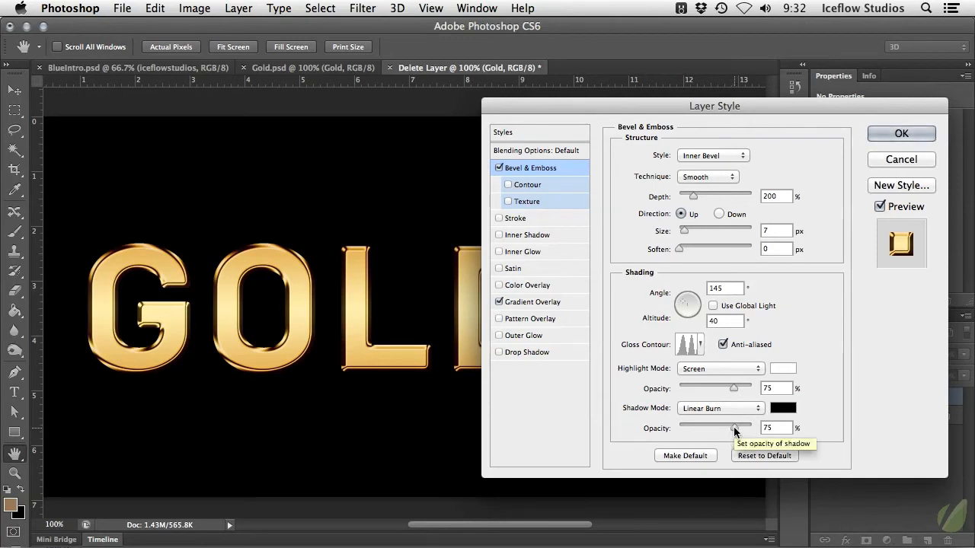
left_click_drag(733, 429, 723, 428)
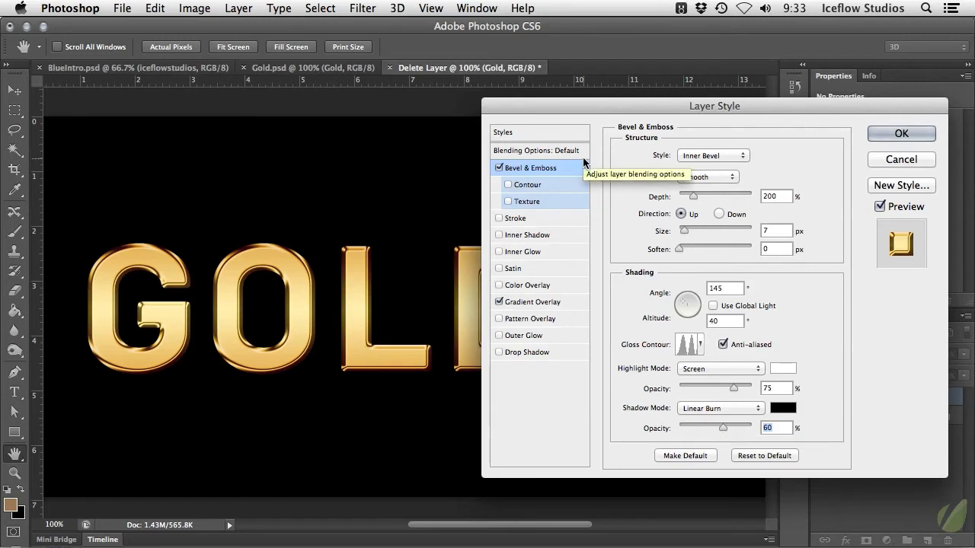
- Enable the bevel's Contour with the Rounded Steps shape and make it anti-aliased
left_click(530, 187)
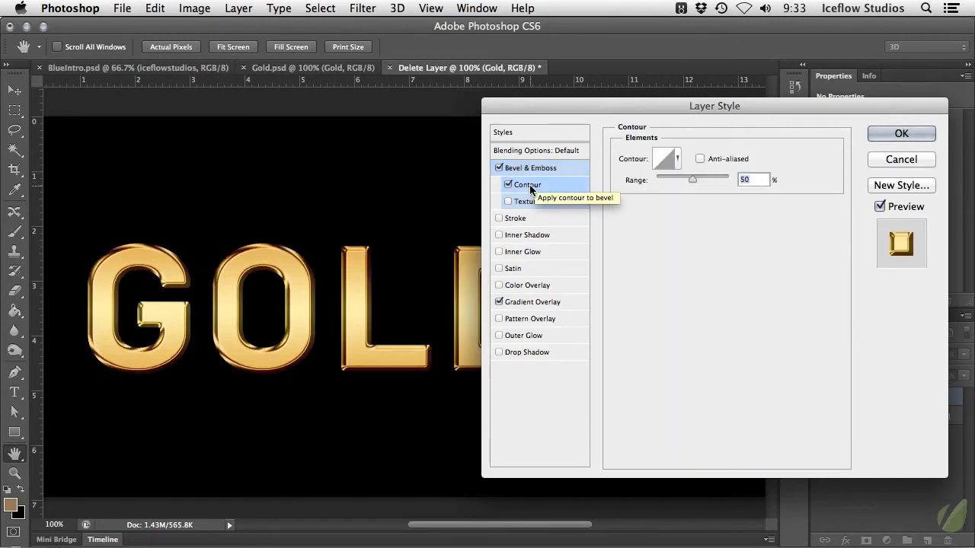
left_click(677, 160)
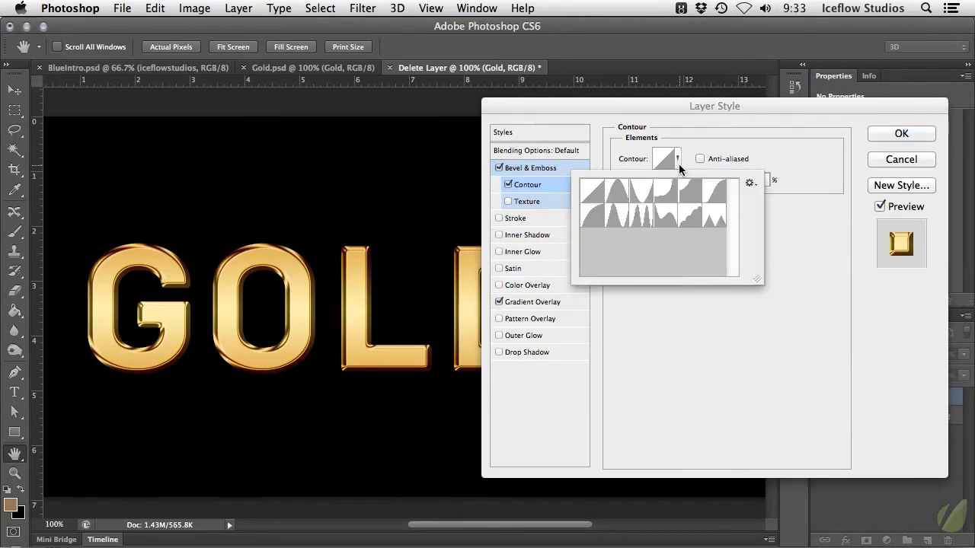
left_click(688, 218)
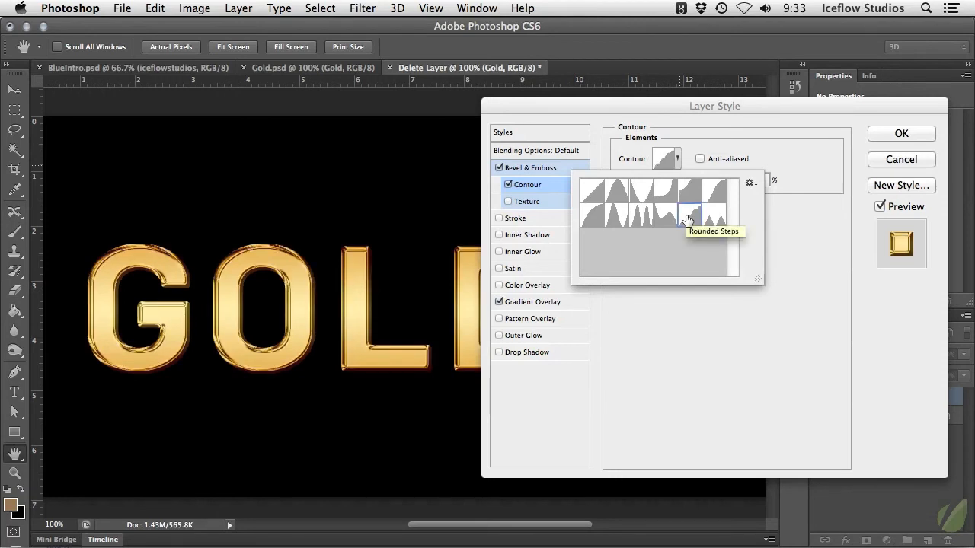
left_click(791, 241)
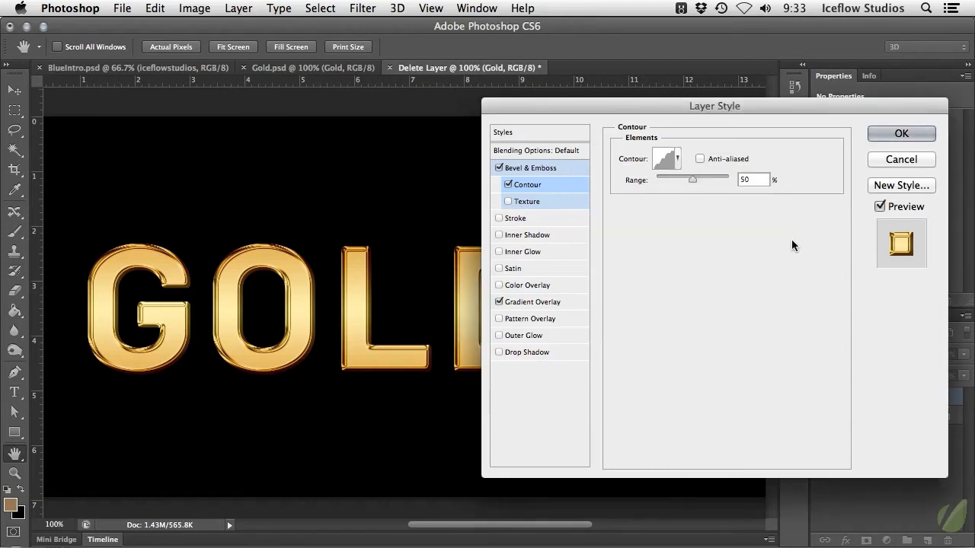
left_click(726, 160)
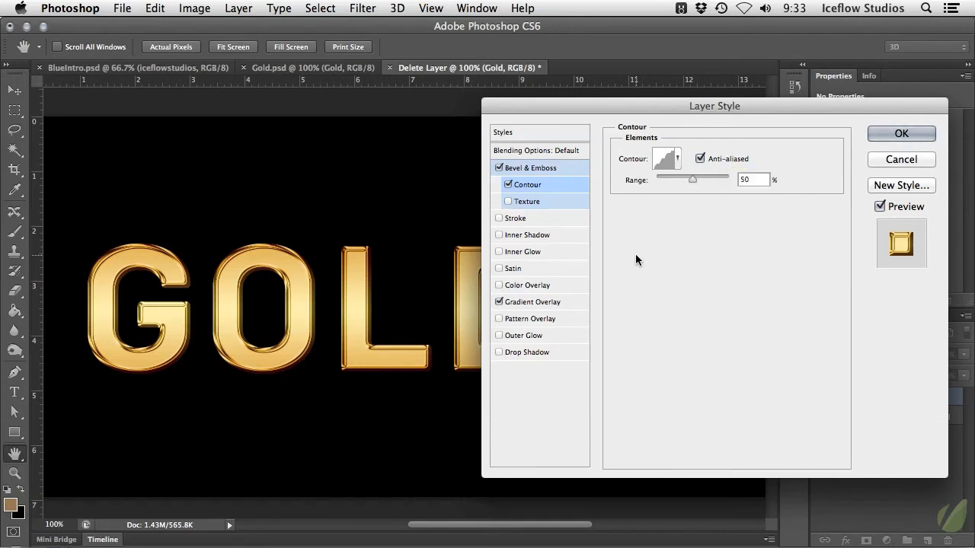
- Enable the bevel's Texture and apply the crumpled grey pattern at the end of the second row of swatches
left_click(542, 202)
left_click(697, 175)
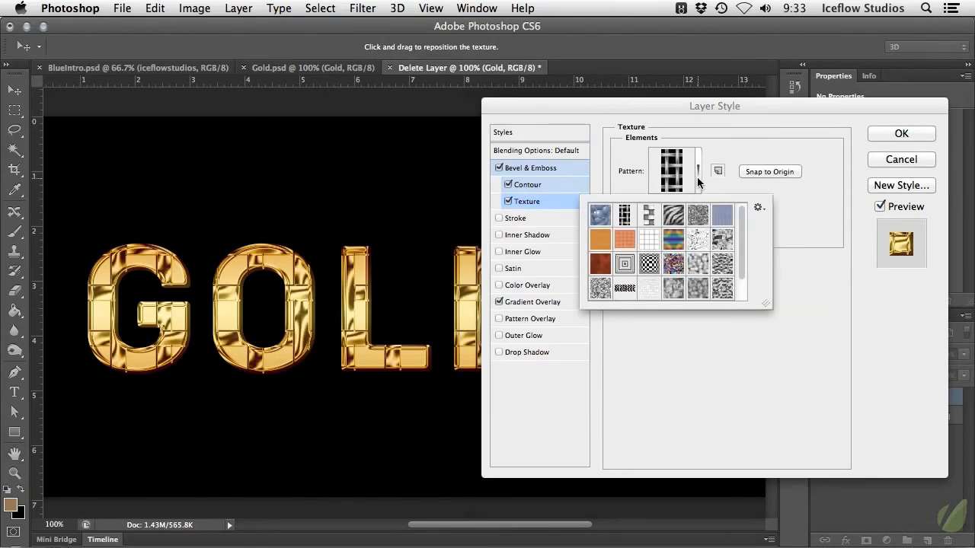
left_click(718, 240)
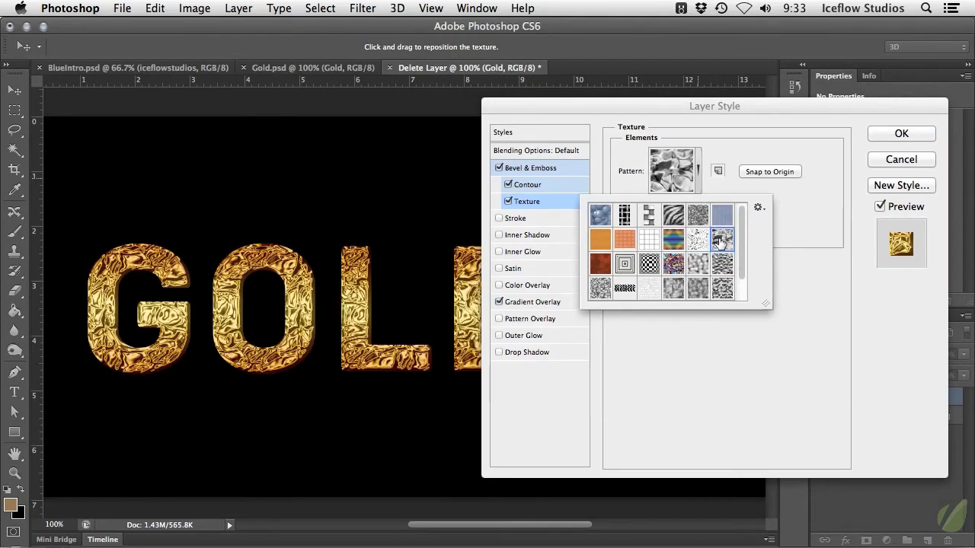
left_click(796, 261)
left_click(744, 203)
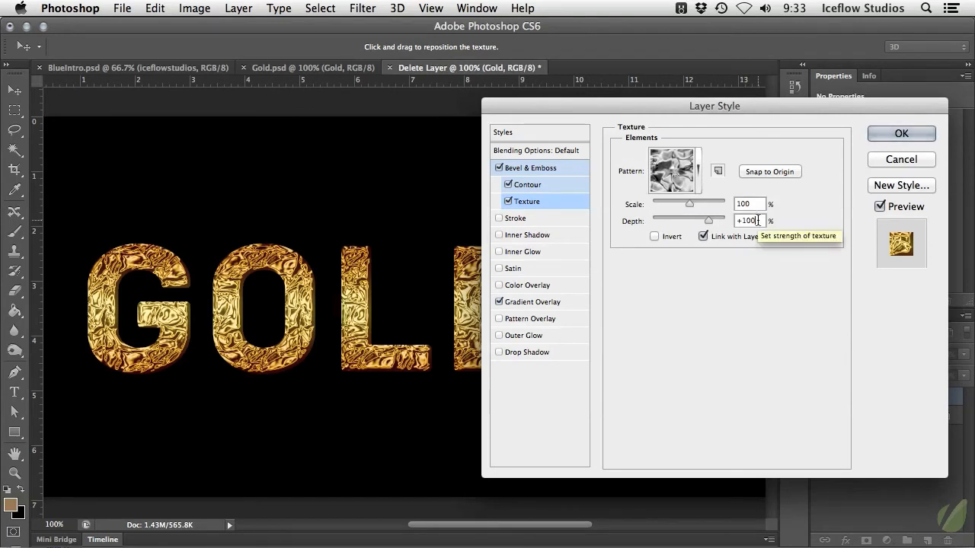
- Set the bevel texture's depth to +1%
left_click(757, 220)
key("BackSpace")
key("BackSpace")
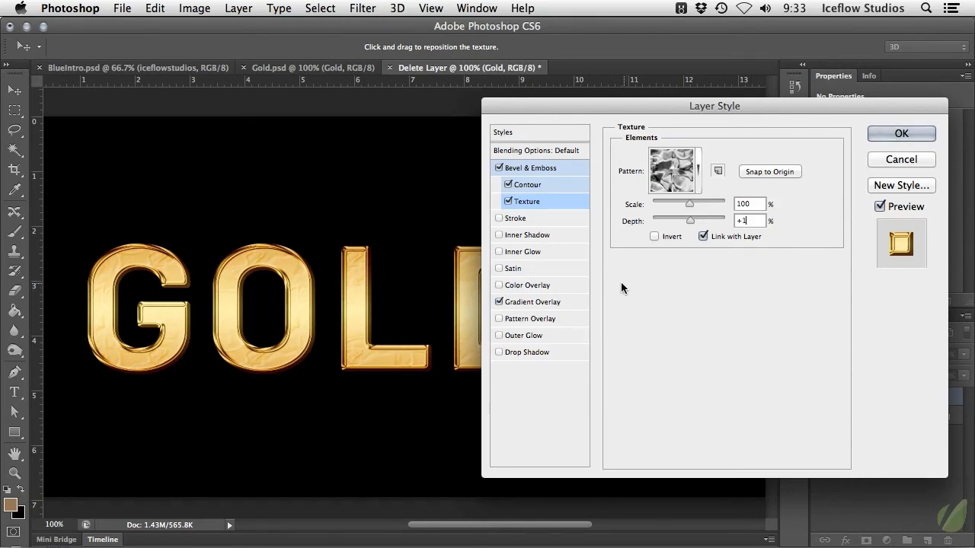
- Enable Outer Glow on the text with the Screen blend mode and a golden yellow glow colour
left_click(531, 338)
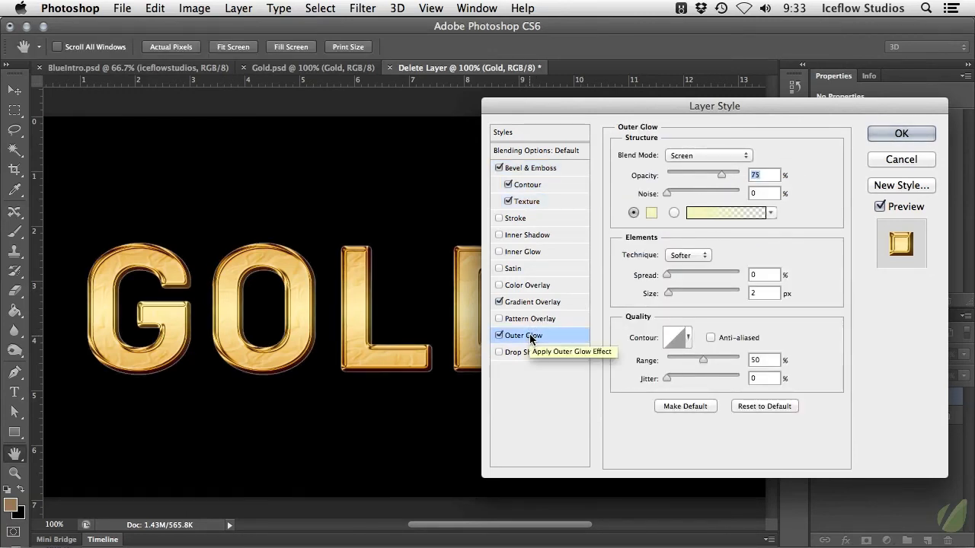
left_click(700, 155)
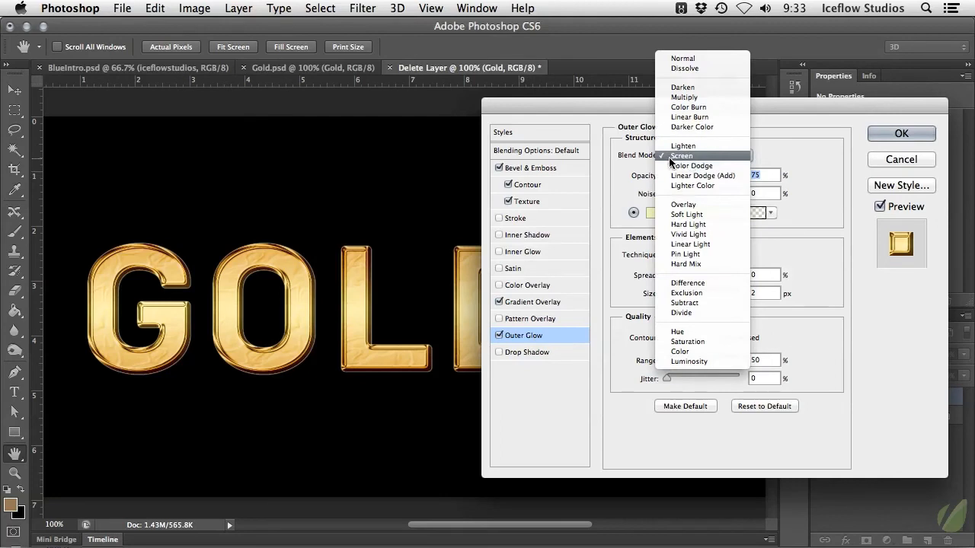
left_click(699, 156)
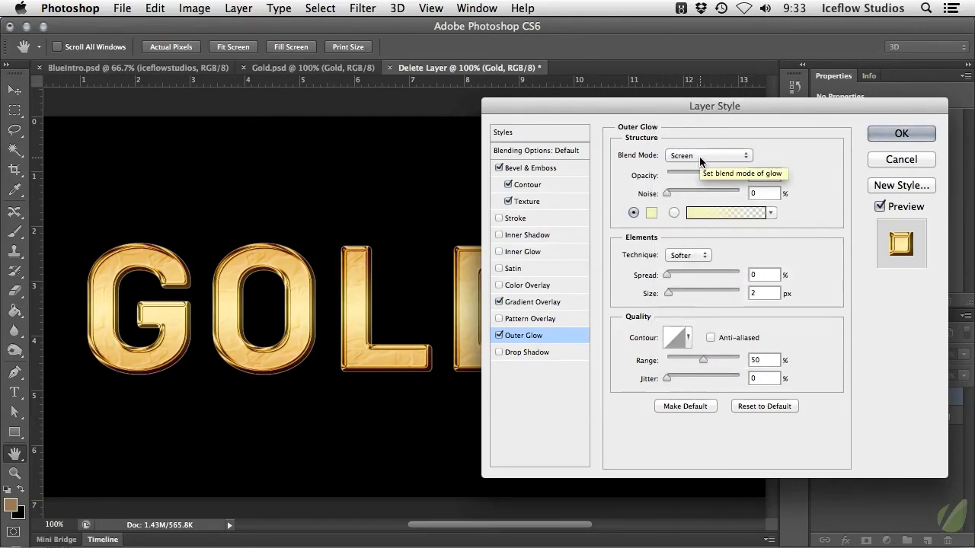
left_click(651, 212)
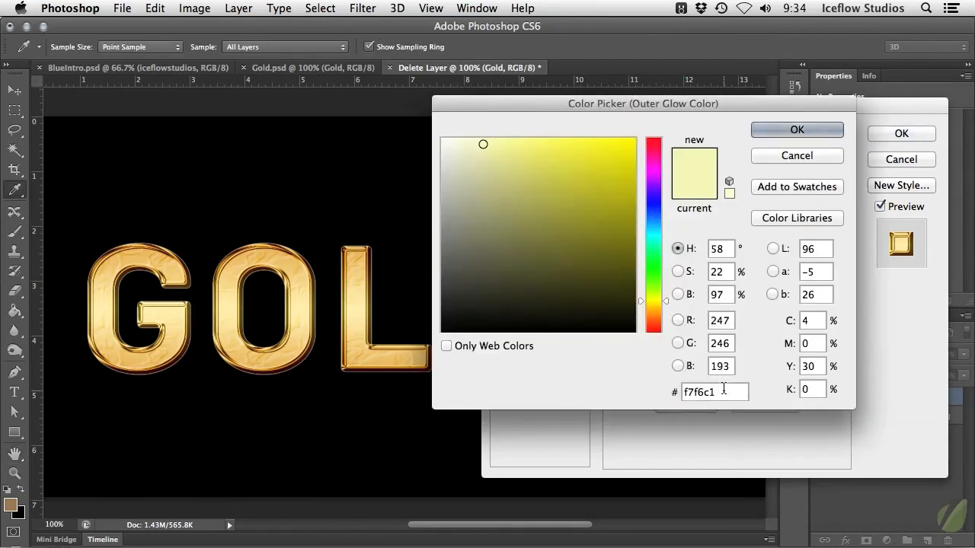
left_click_drag(722, 388, 683, 388)
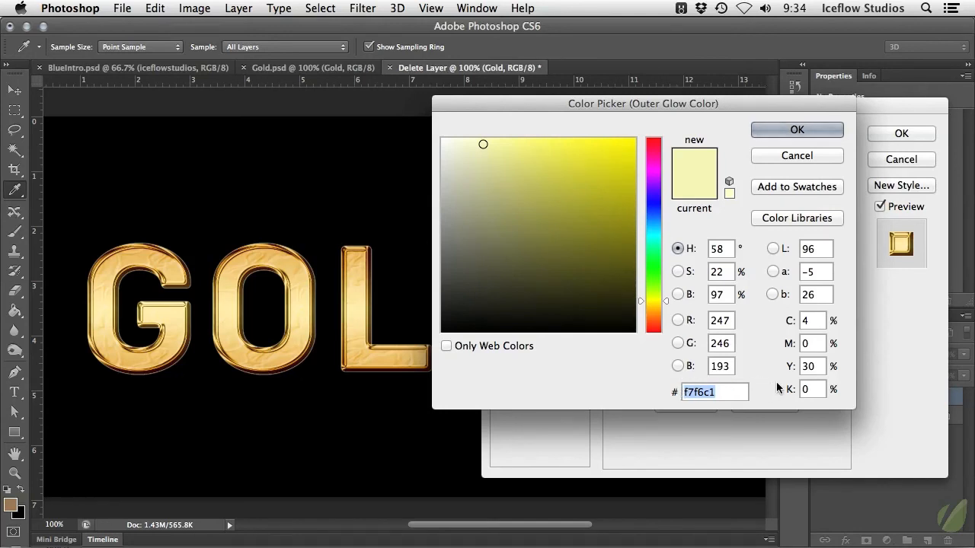
type("ffc")
type("cb1f")
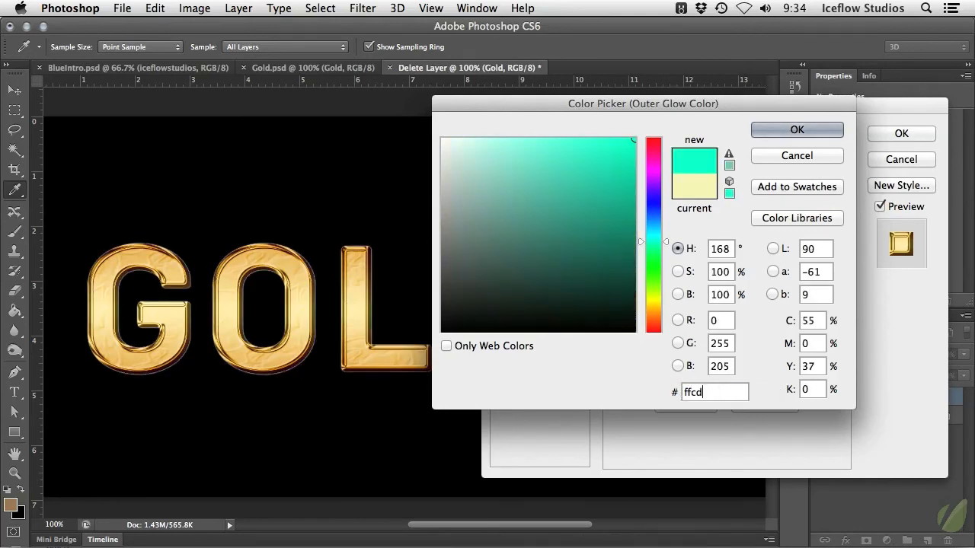
key("Return")
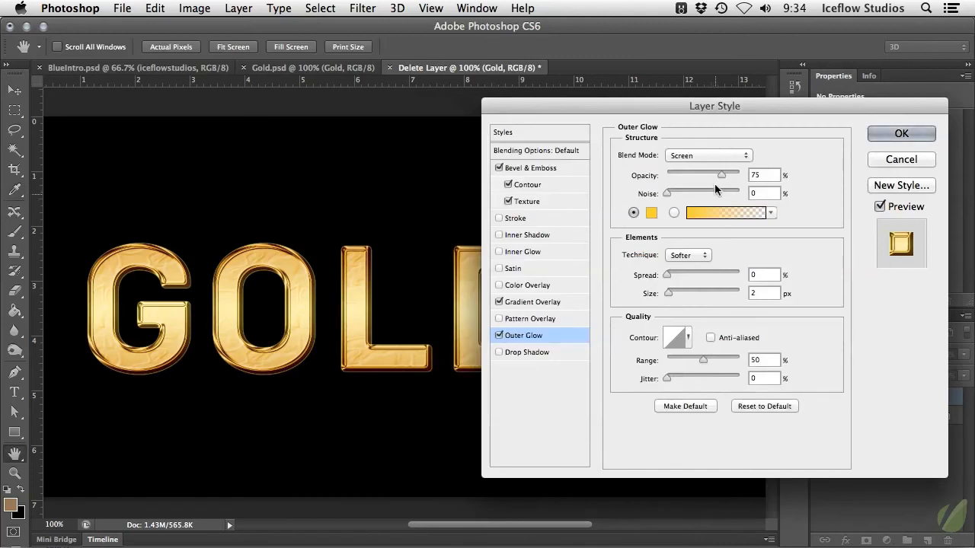
- Set the outer glow to 50% opacity, 30 px size and 100% range, and apply the layer style
left_click_drag(719, 172, 702, 174)
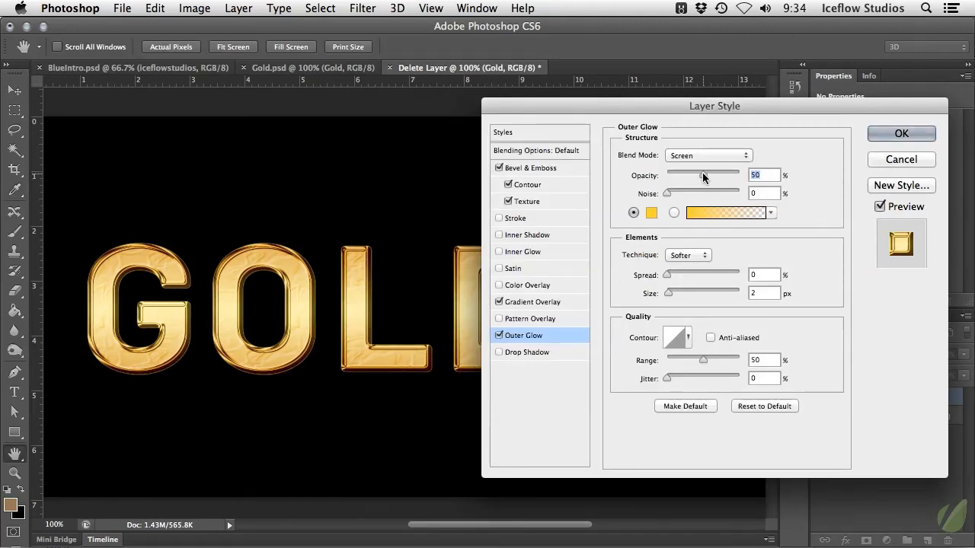
left_click_drag(667, 297, 678, 288)
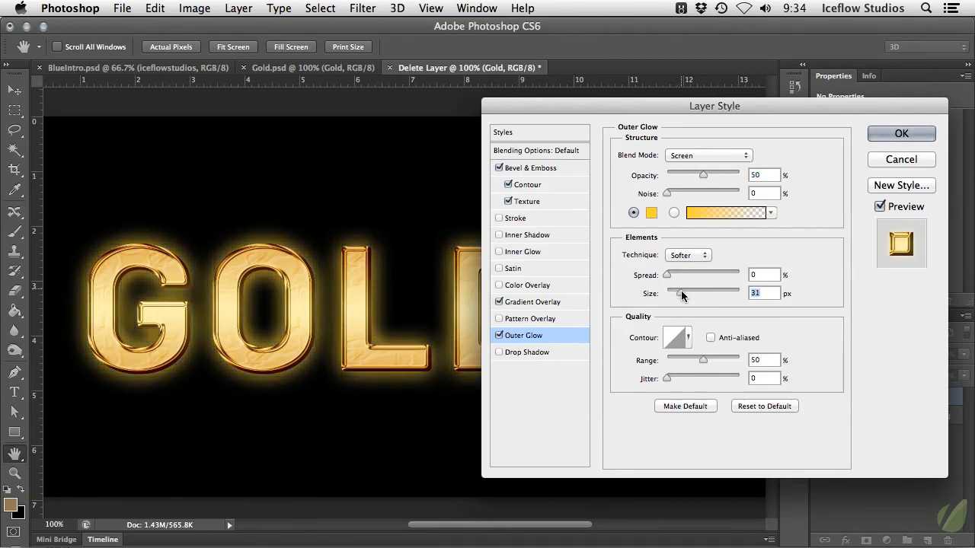
left_click_drag(699, 356, 777, 359)
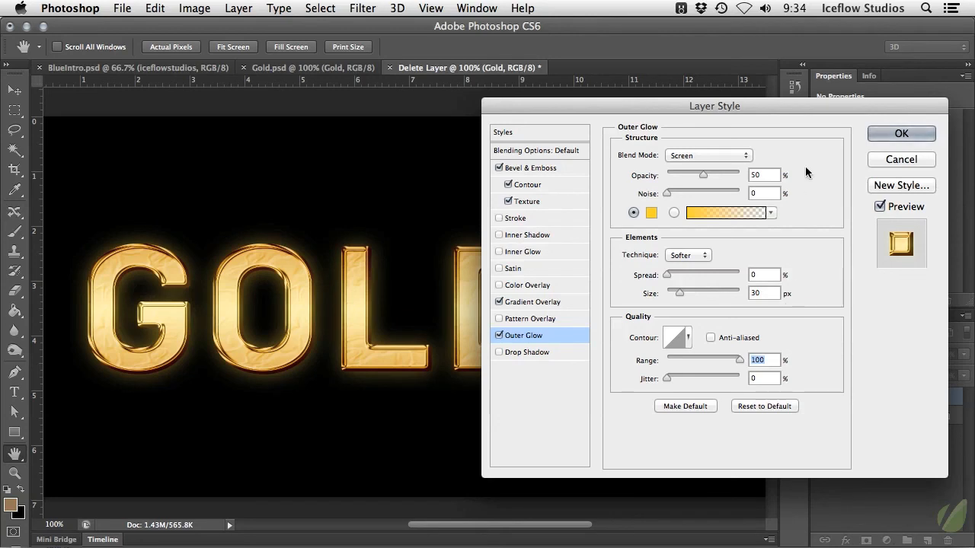
left_click(901, 133)
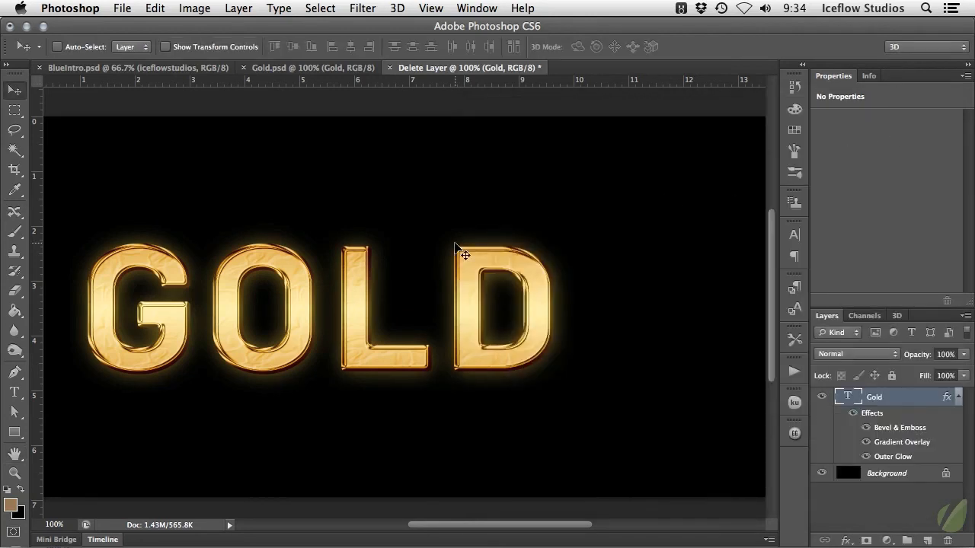